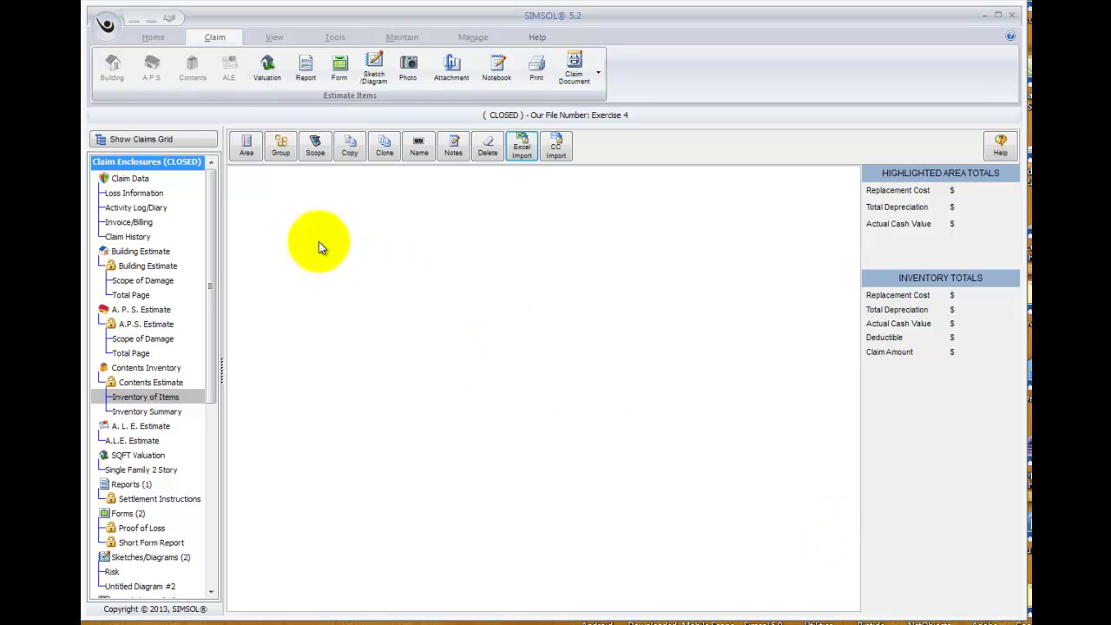
Step: Go back to the claims grid and show the Tools ribbon's export utilities
{"action": "left_click", "coordinate": [142, 140]}
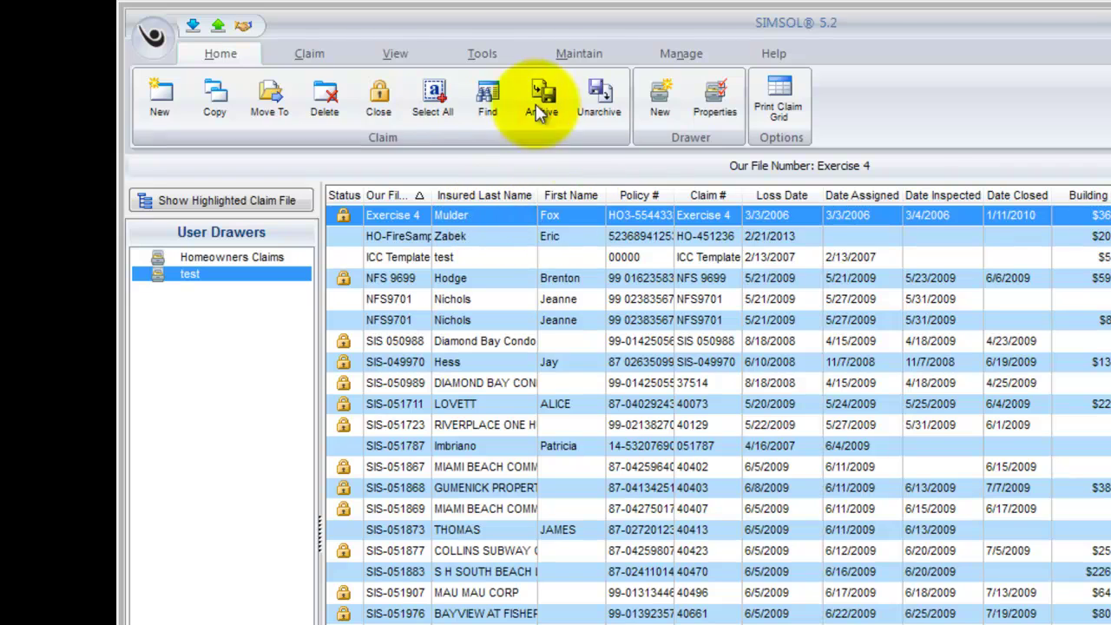
{"action": "left_click", "coordinate": [471, 53]}
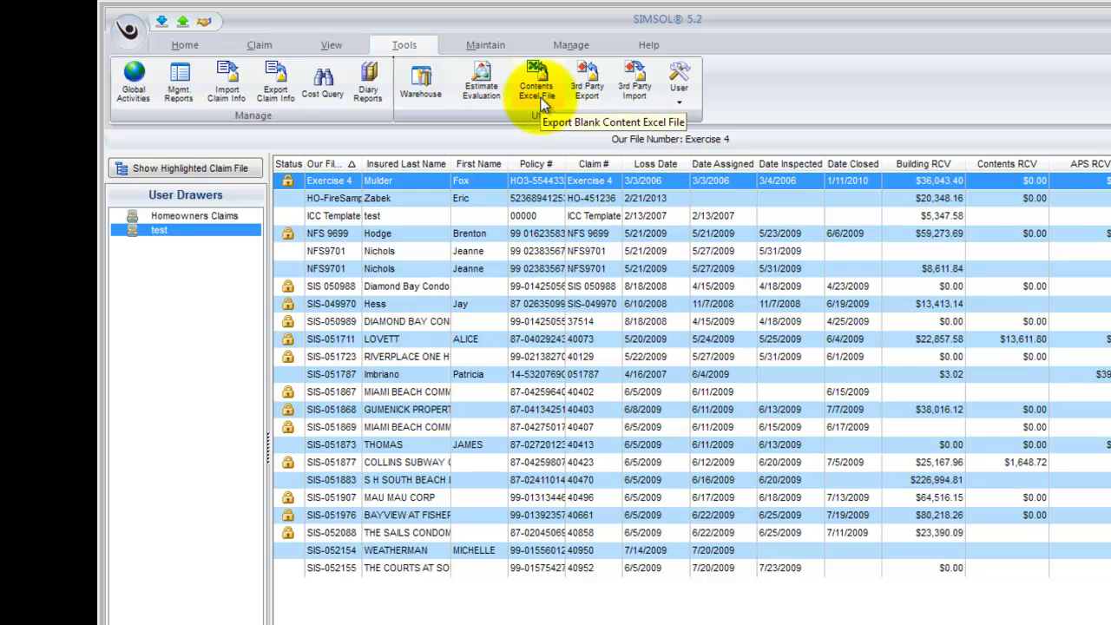
Step: Save a blank Exercise 4 contents Excel file into the Documents 'Contents Excel' folder
{"action": "left_click", "coordinate": [542, 99]}
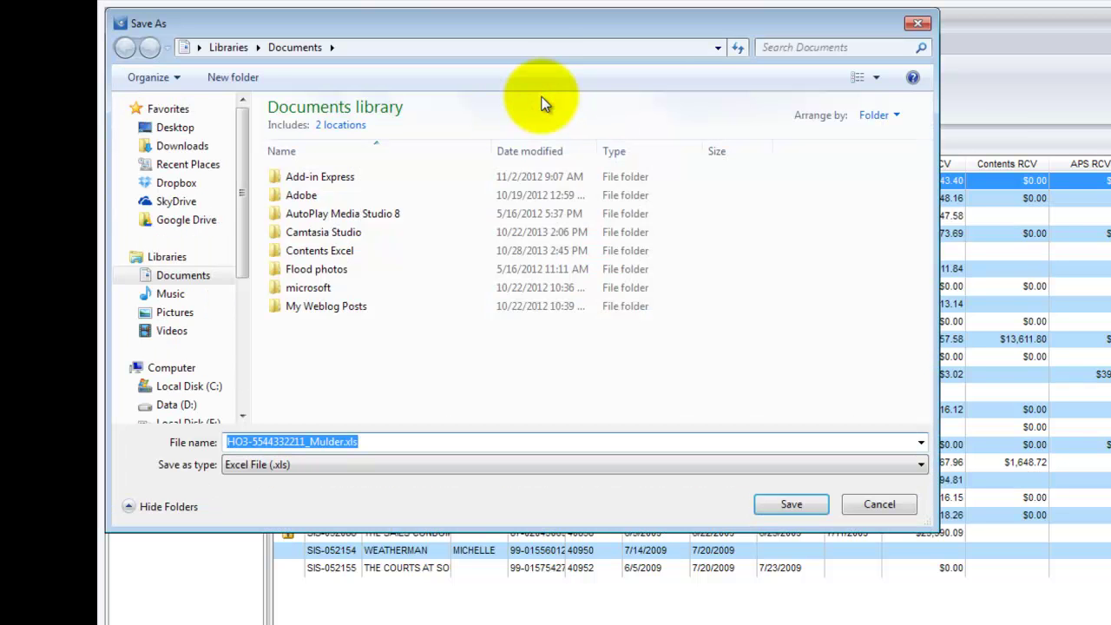
{"action": "left_click_drag", "start_coordinate": [491, 32], "coordinate": [628, 128]}
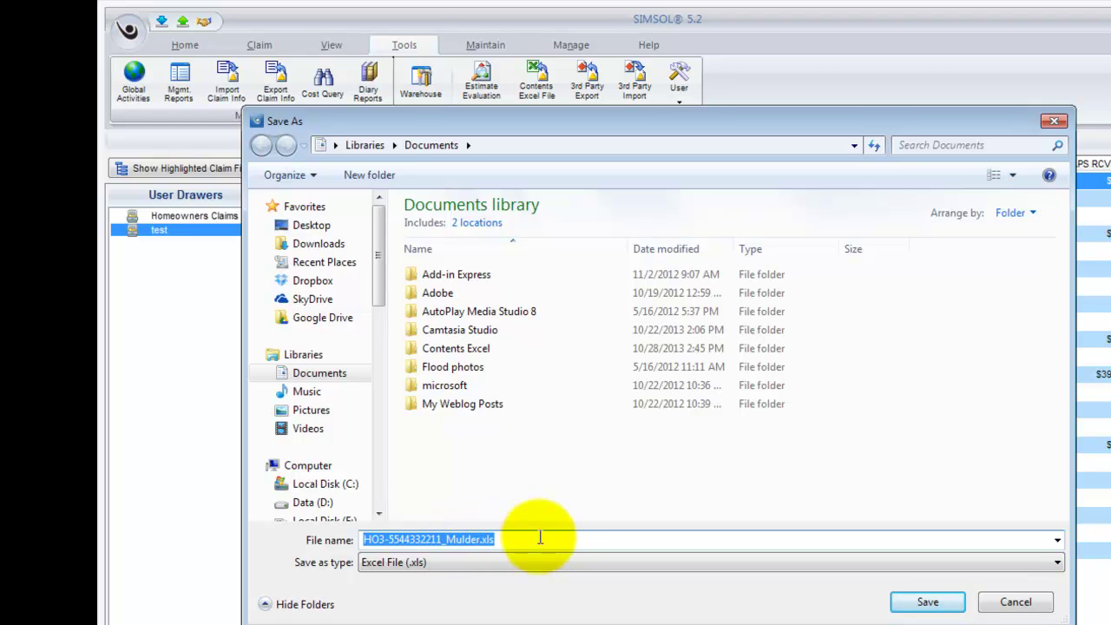
{"action": "double_click", "coordinate": [498, 349]}
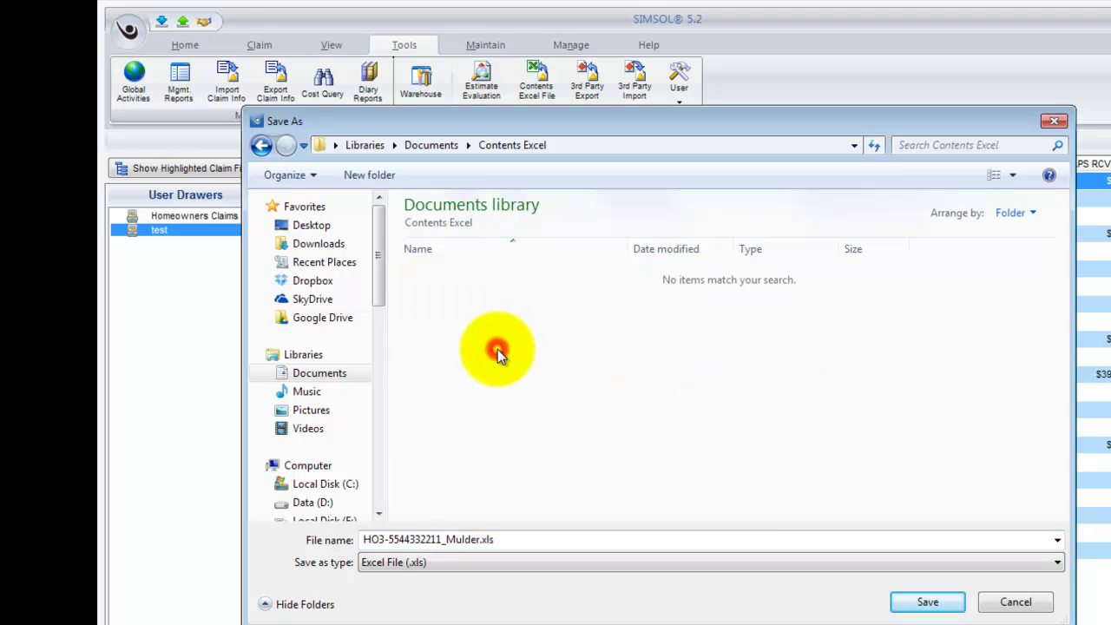
{"action": "left_click", "coordinate": [925, 601]}
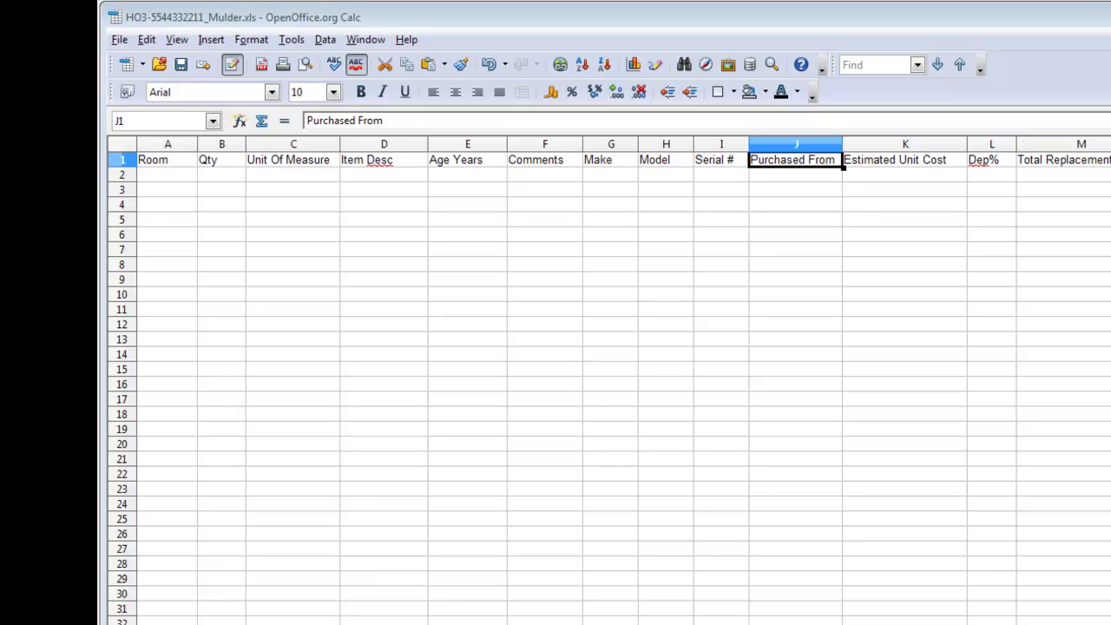
{"action": "left_click", "coordinate": [174, 144]}
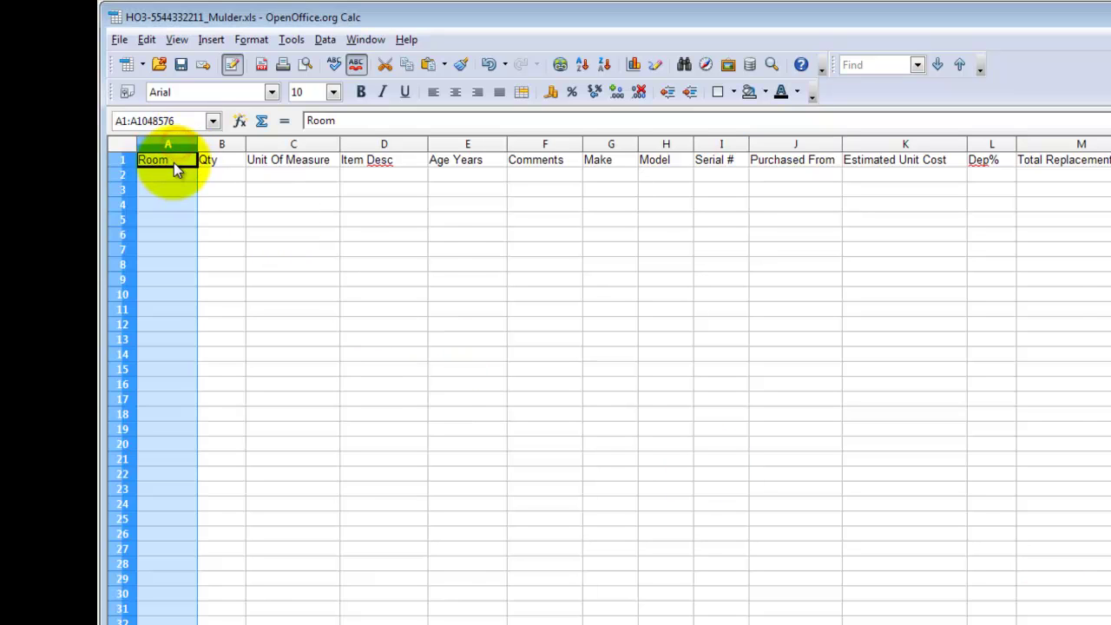
{"action": "left_click", "coordinate": [211, 160]}
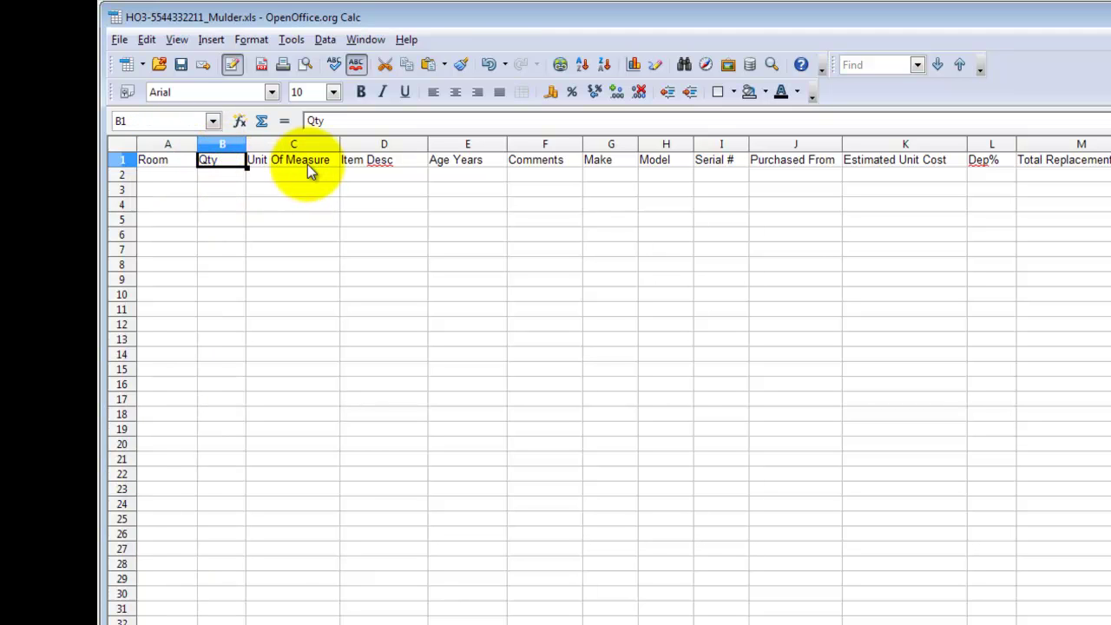
{"action": "left_click", "coordinate": [304, 170]}
{"action": "left_click", "coordinate": [388, 160]}
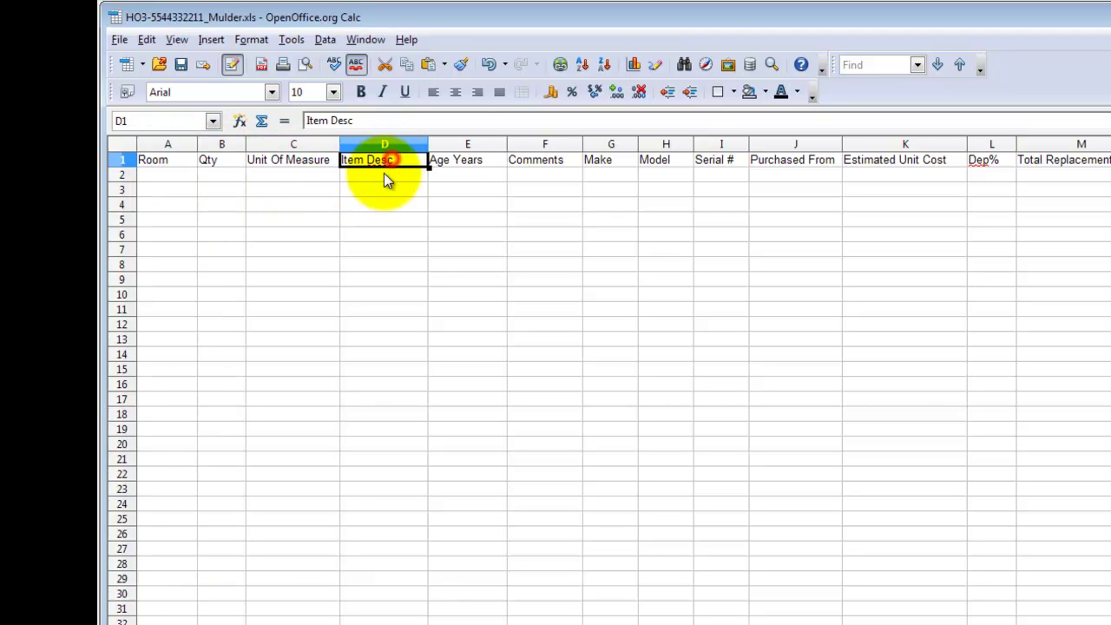
{"action": "left_click", "coordinate": [473, 166]}
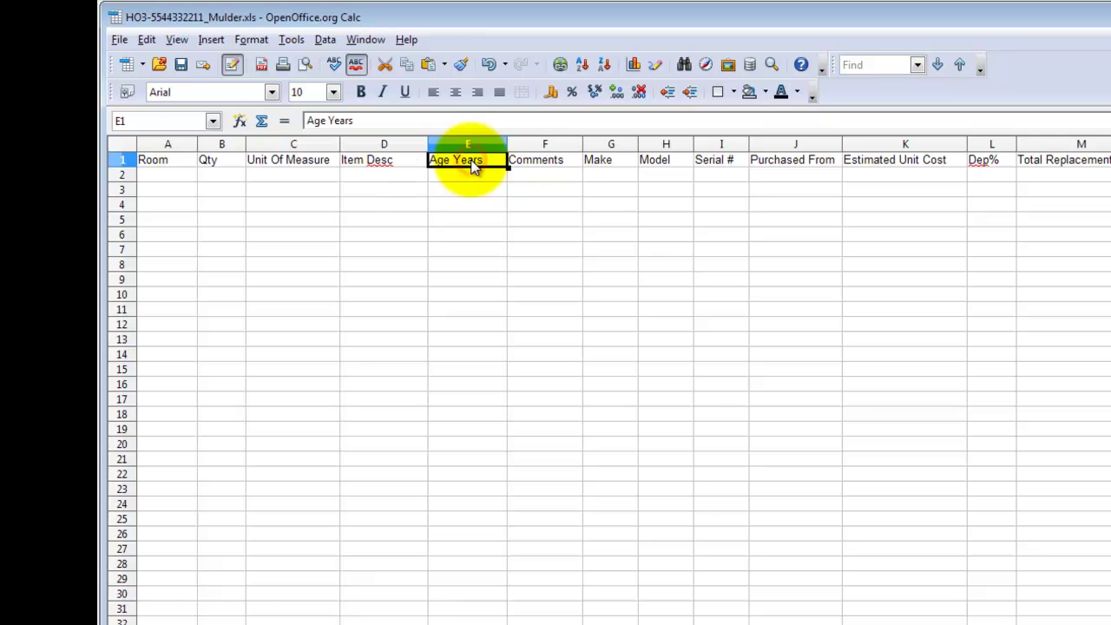
{"action": "left_click", "coordinate": [546, 170]}
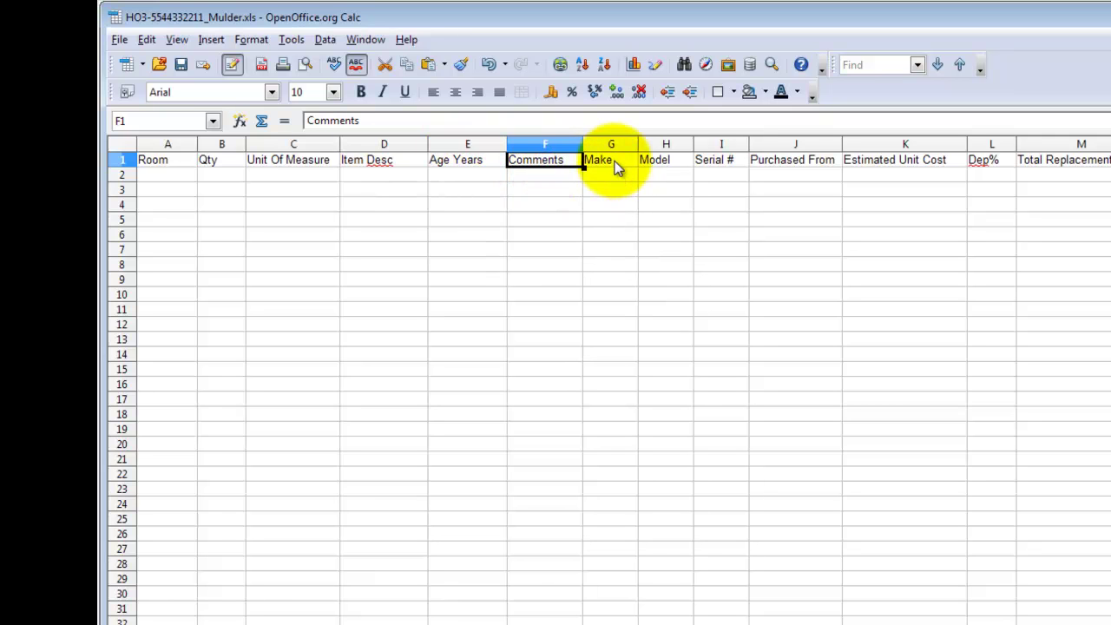
{"action": "left_click", "coordinate": [612, 164]}
{"action": "left_click", "coordinate": [665, 167]}
{"action": "left_click", "coordinate": [721, 166]}
{"action": "left_click", "coordinate": [803, 167]}
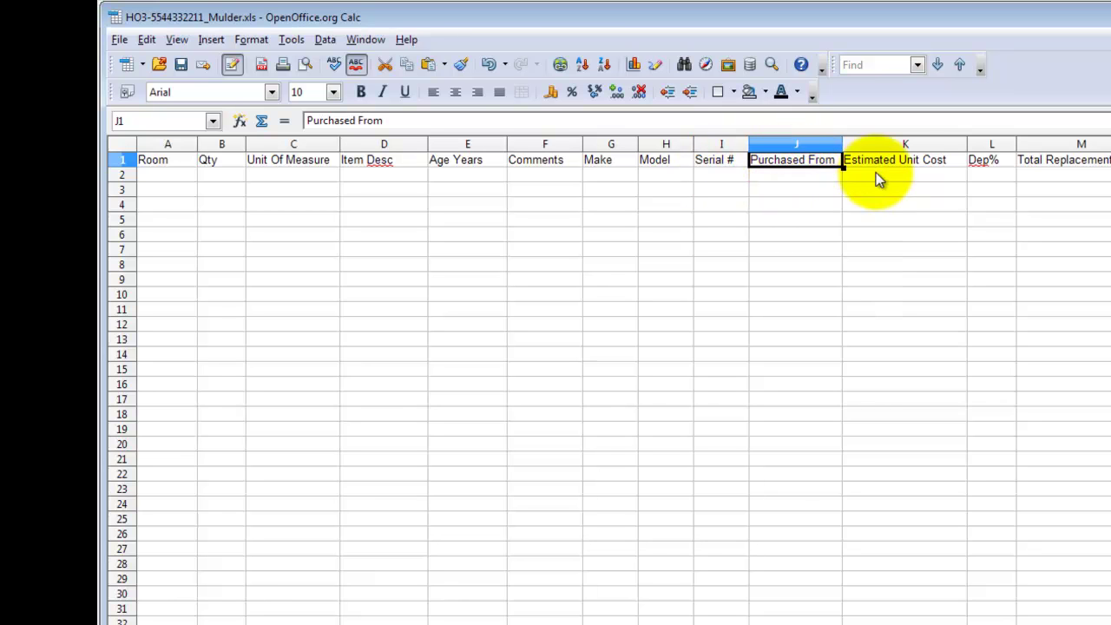
{"action": "left_click", "coordinate": [907, 162]}
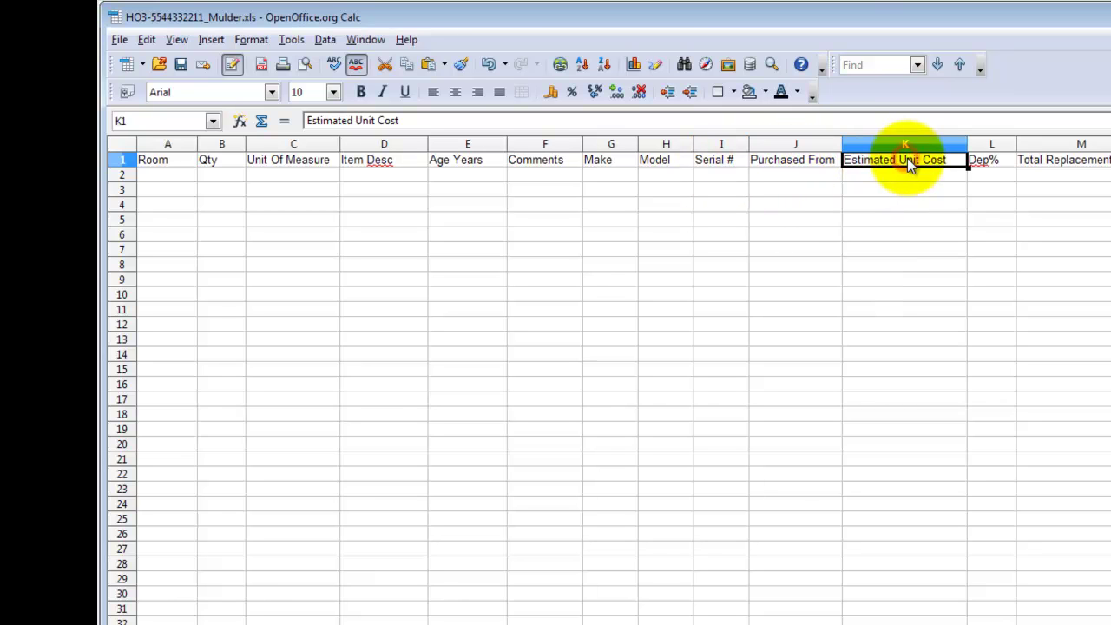
{"action": "left_click", "coordinate": [997, 165]}
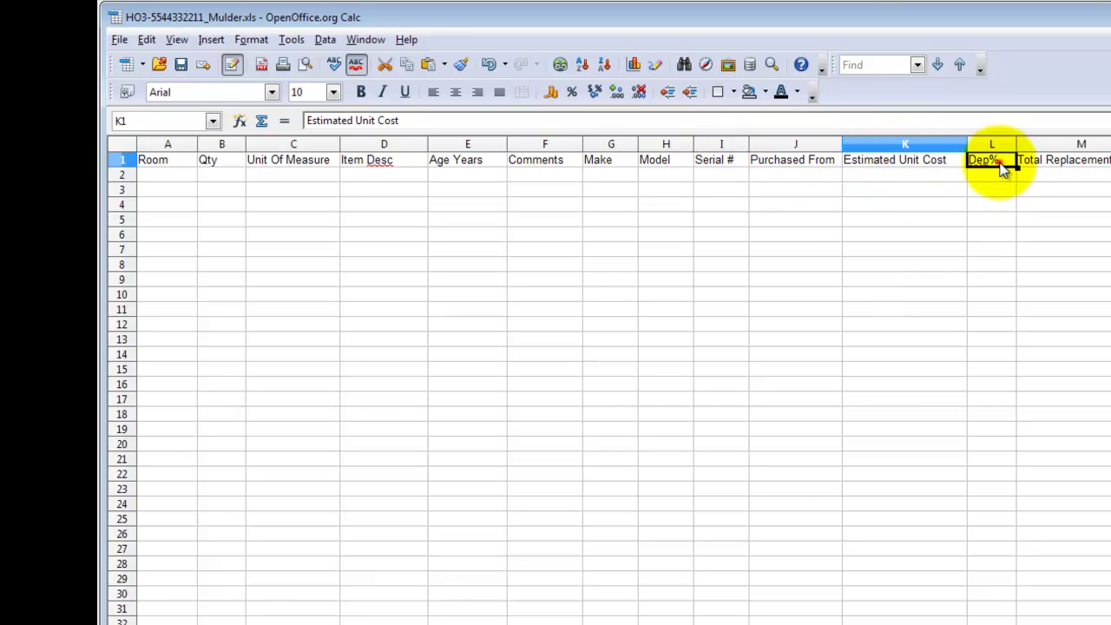
{"action": "left_click", "coordinate": [1084, 162]}
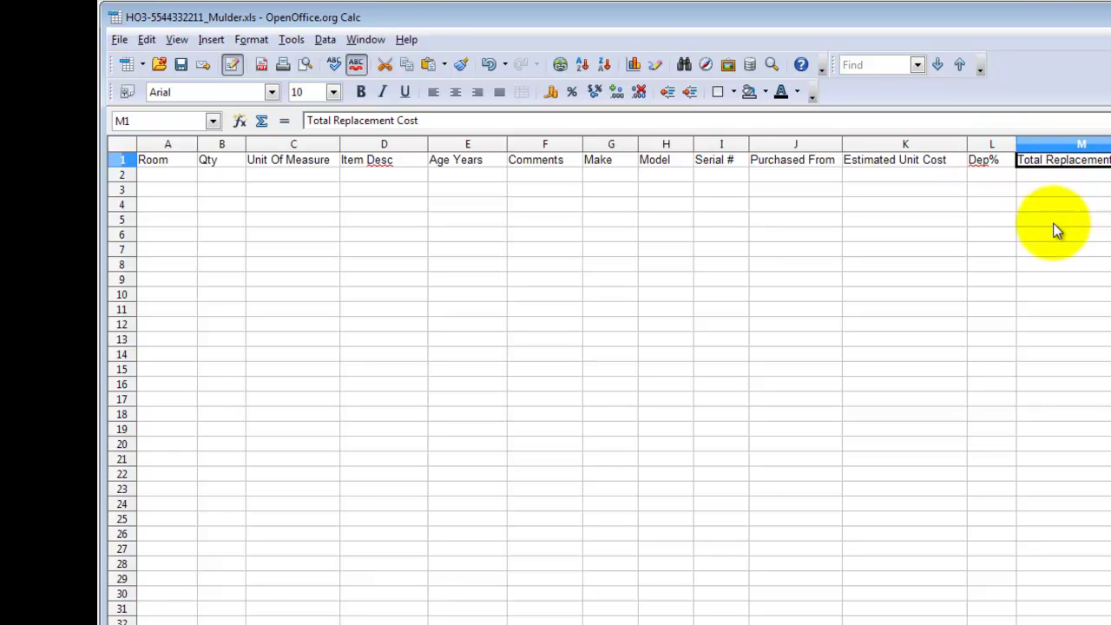
{"action": "left_click", "coordinate": [1108, 144]}
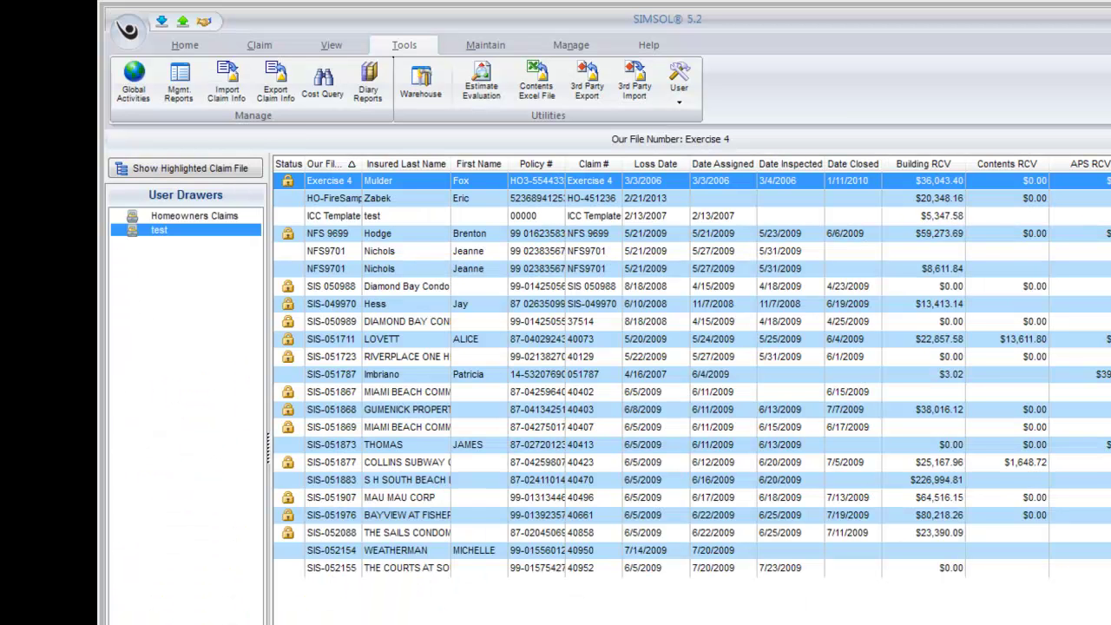
Step: Open the Exercise 4 claim's empty Contents Inventory list of items
{"action": "left_click", "coordinate": [407, 184]}
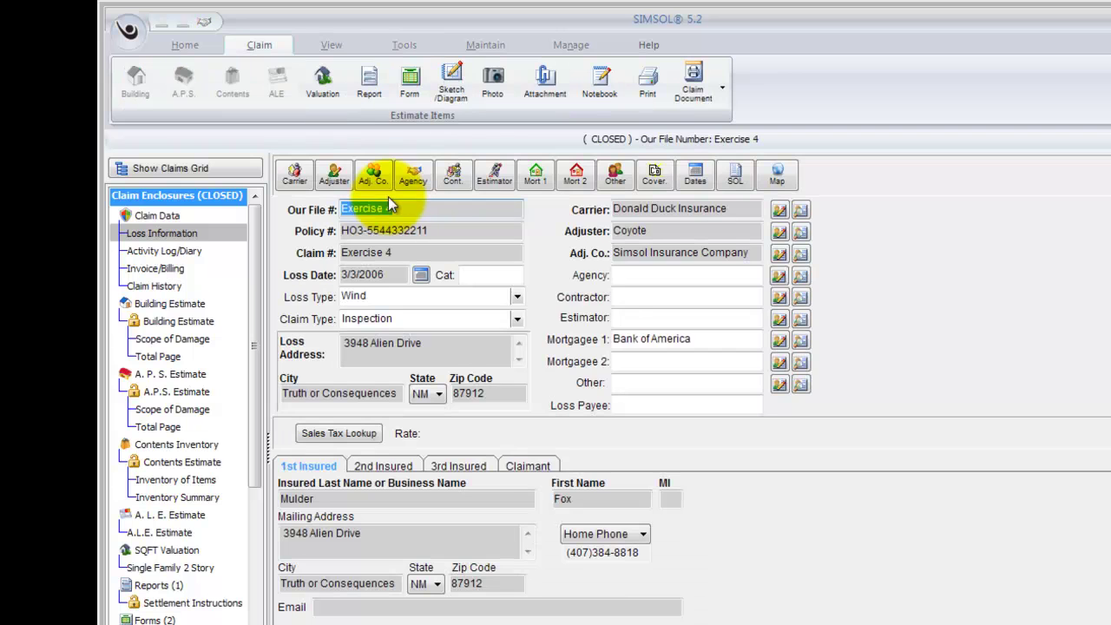
{"action": "left_click", "coordinate": [195, 484]}
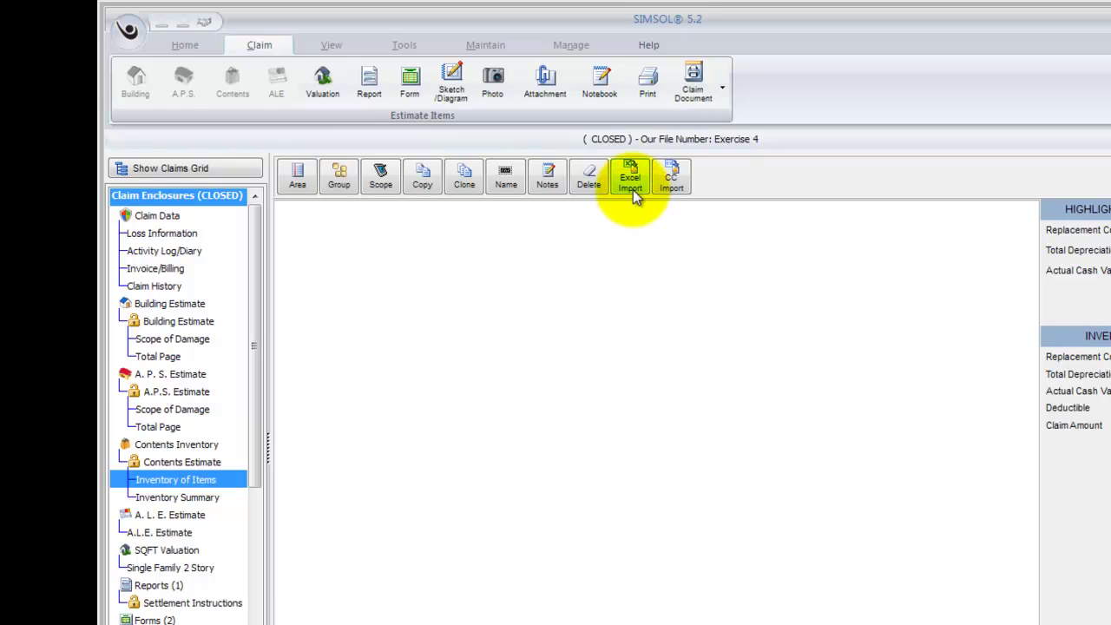
Step: Load the .xls contents file from Documents into Excel Import (299 items, $52,412.21)
{"action": "left_click", "coordinate": [634, 185]}
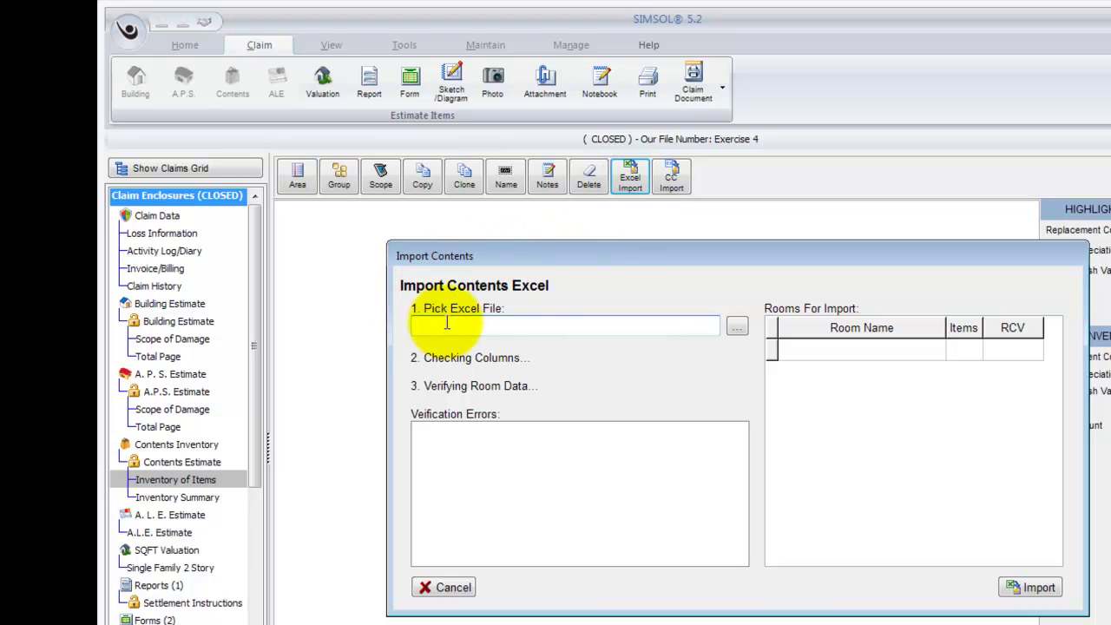
{"action": "left_click", "coordinate": [735, 327]}
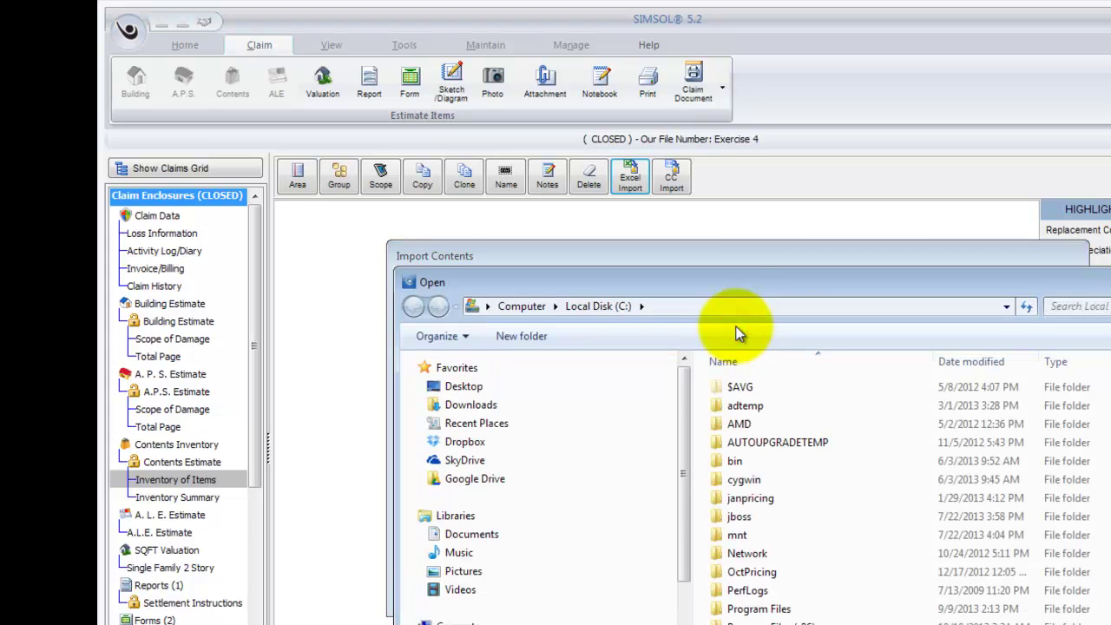
{"action": "left_click_drag", "start_coordinate": [737, 292], "coordinate": [710, 198]}
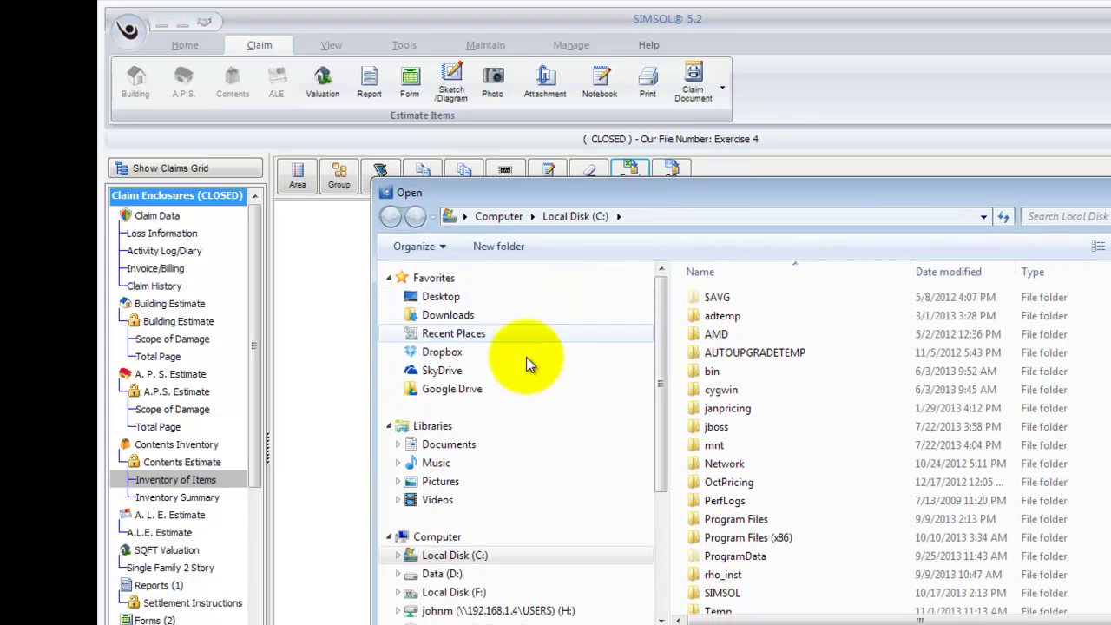
{"action": "left_click", "coordinate": [448, 444]}
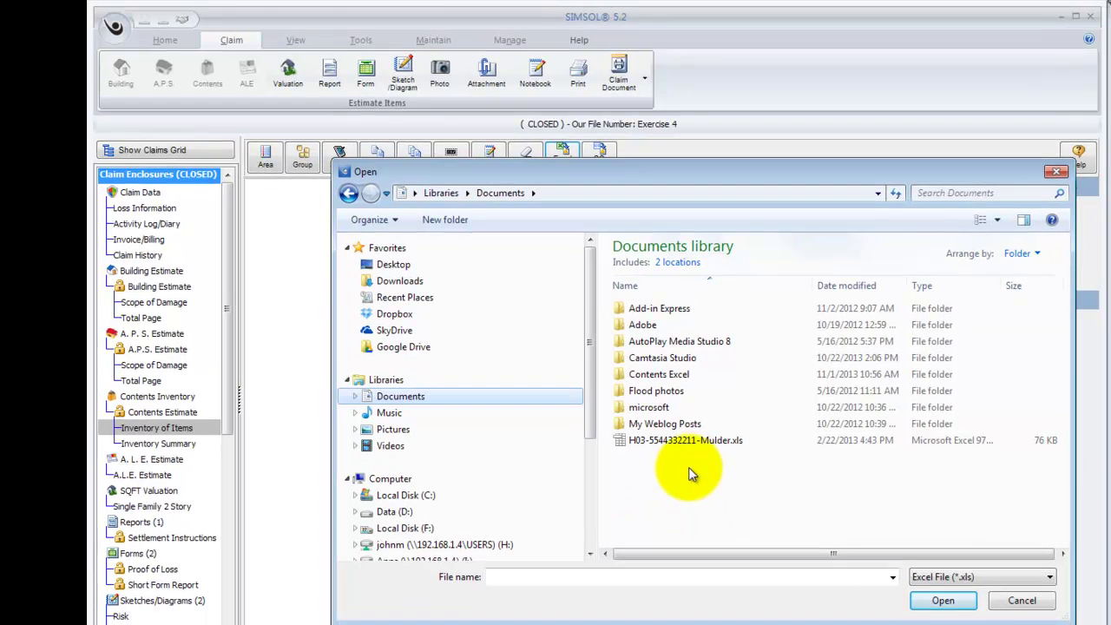
{"action": "left_click", "coordinate": [694, 447]}
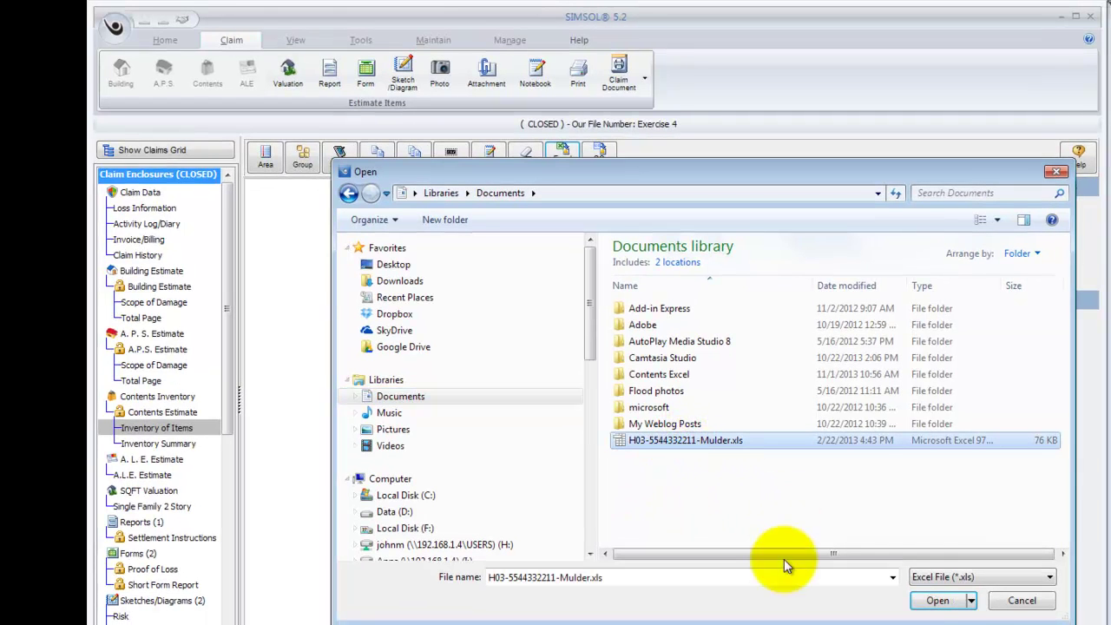
{"action": "left_click", "coordinate": [937, 600]}
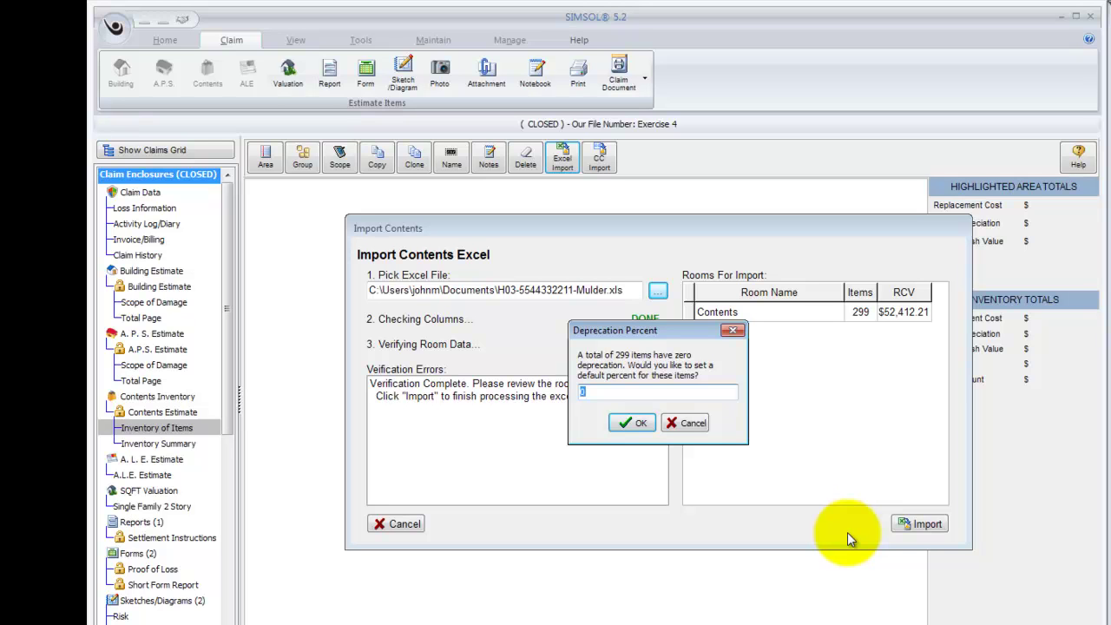
Step: Enter 10 as the default depreciation percent for the 299 zero-depreciation items
{"action": "type", "text": "10"}
{"action": "left_click", "coordinate": [634, 423]}
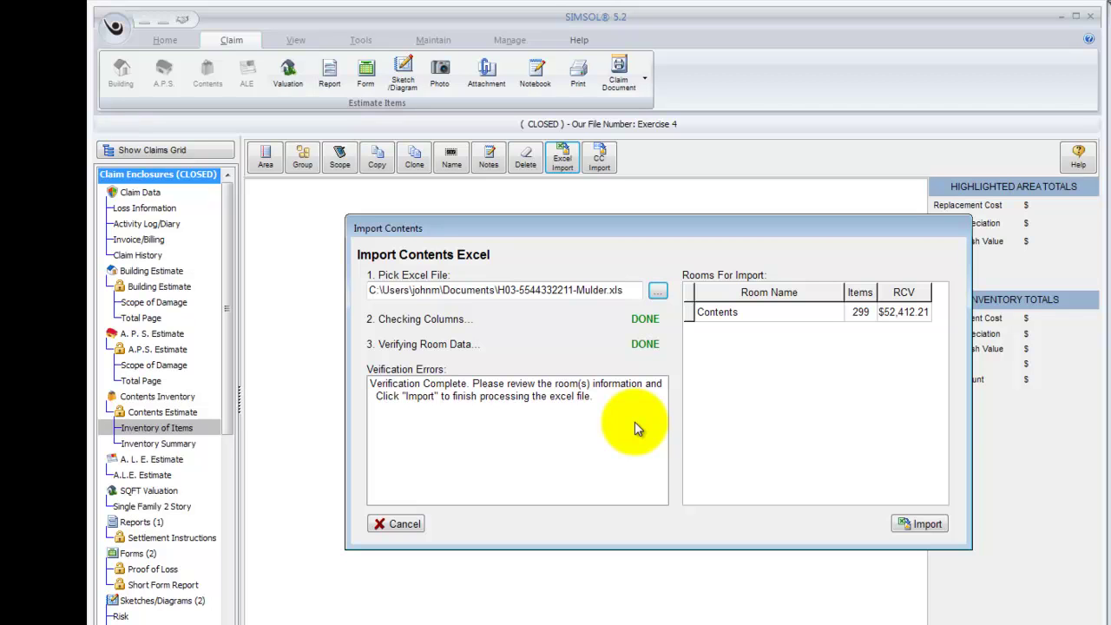
Step: Import and select the Contents area: $52,412.21 RCV, $5,241.55 depreciation, $47,170.66 ACV
{"action": "left_click", "coordinate": [923, 524]}
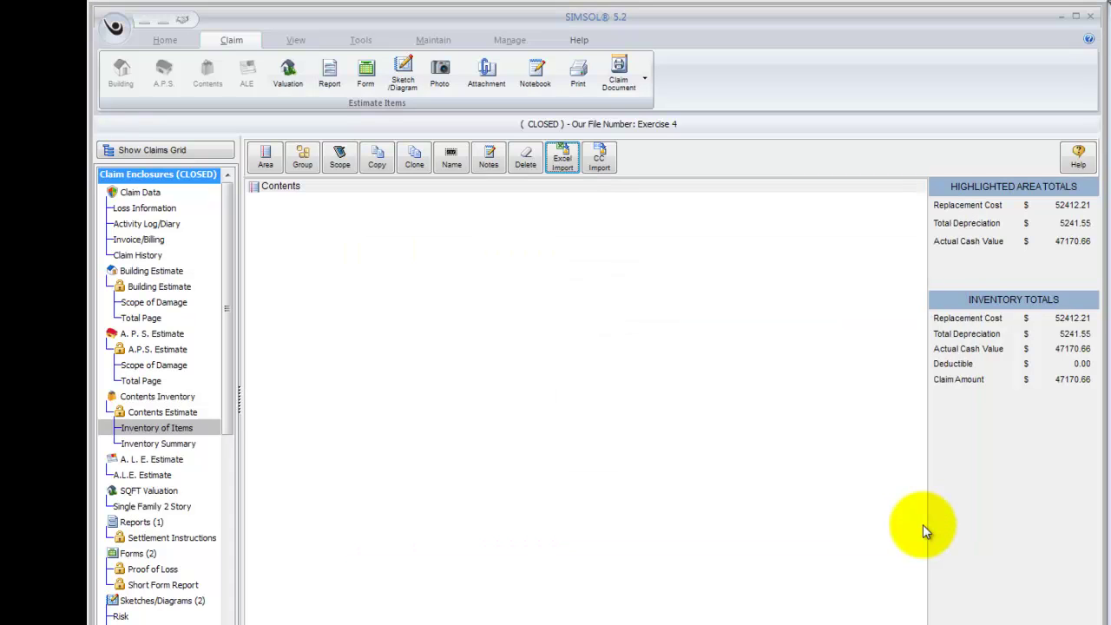
{"action": "left_click", "coordinate": [315, 188]}
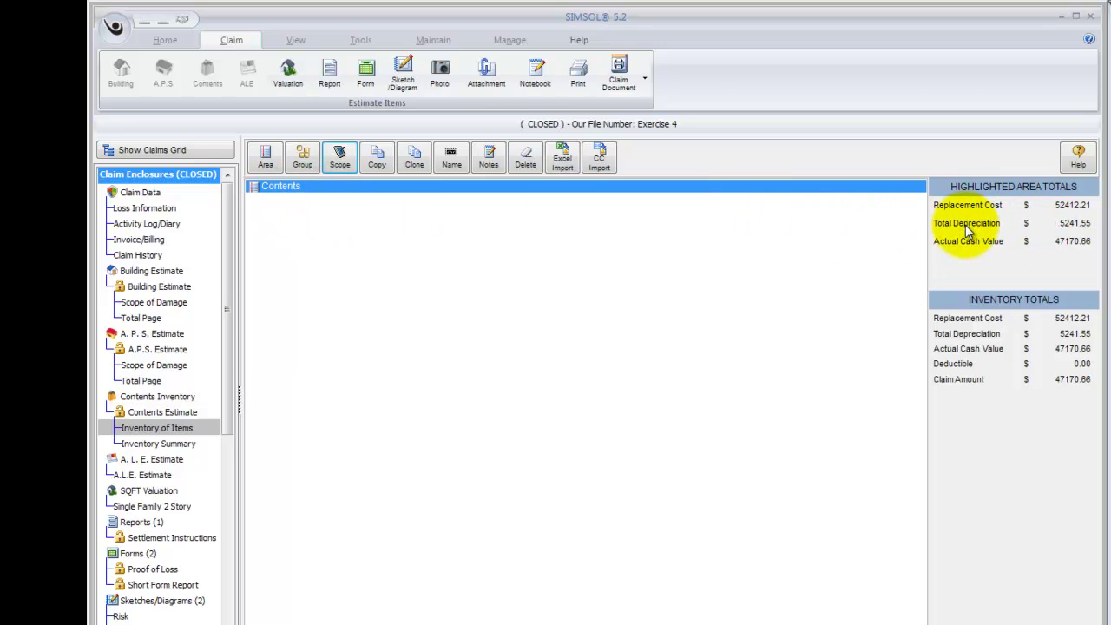
Step: Open the toddler sneakers' Line Item Override from the Virtual Scope Sheet list to check 10% depreciation
{"action": "left_click", "coordinate": [330, 185]}
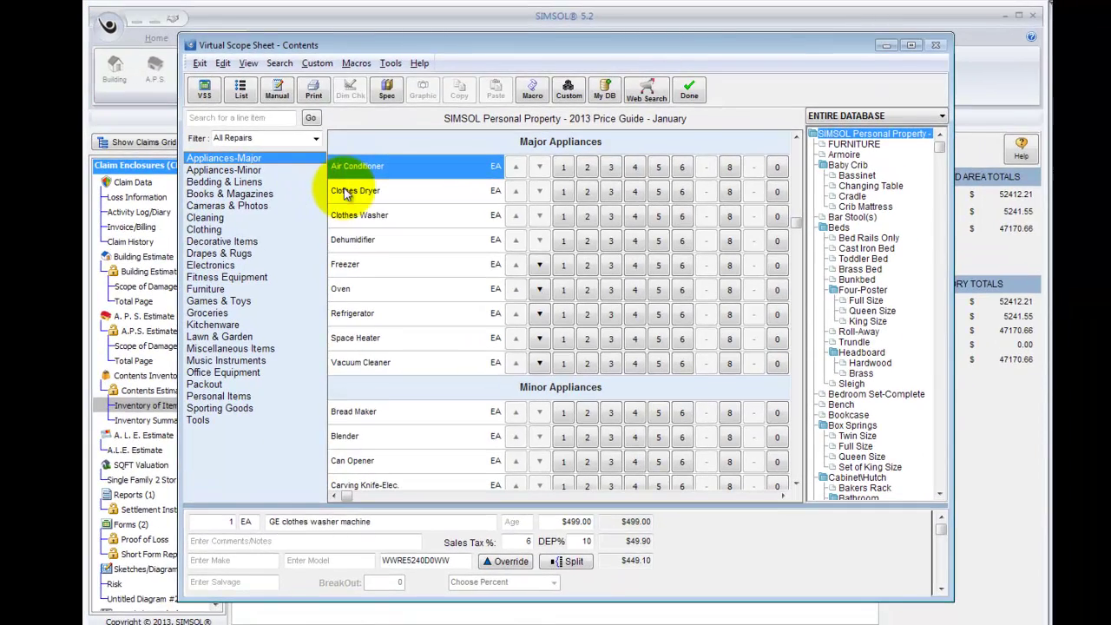
{"action": "left_click", "coordinate": [241, 89]}
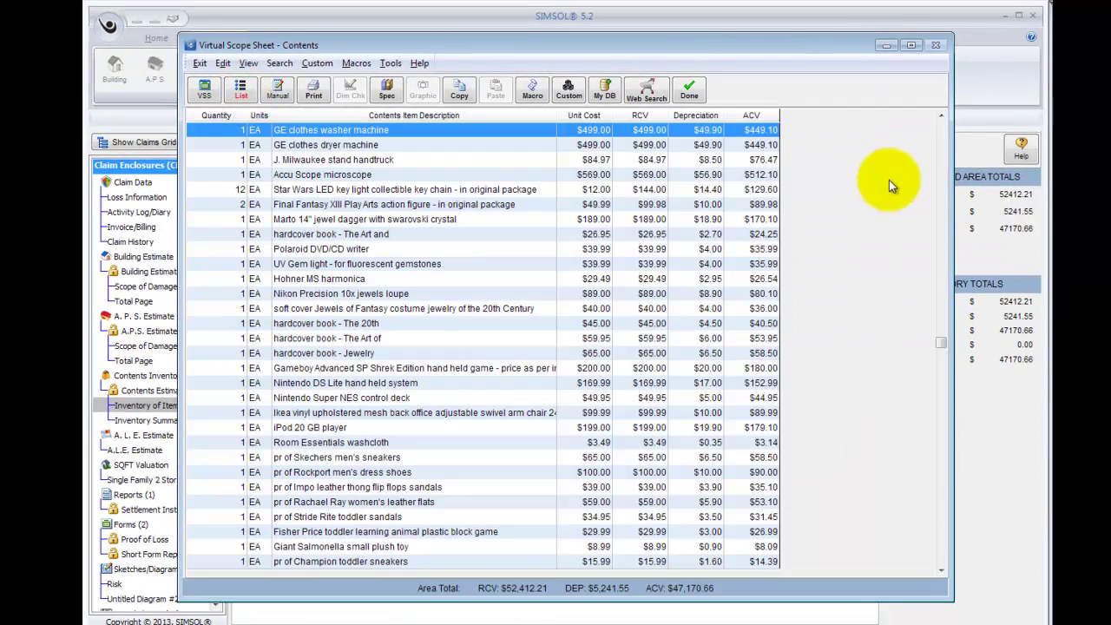
{"action": "left_click", "coordinate": [941, 571]}
{"action": "left_click", "coordinate": [941, 571]}
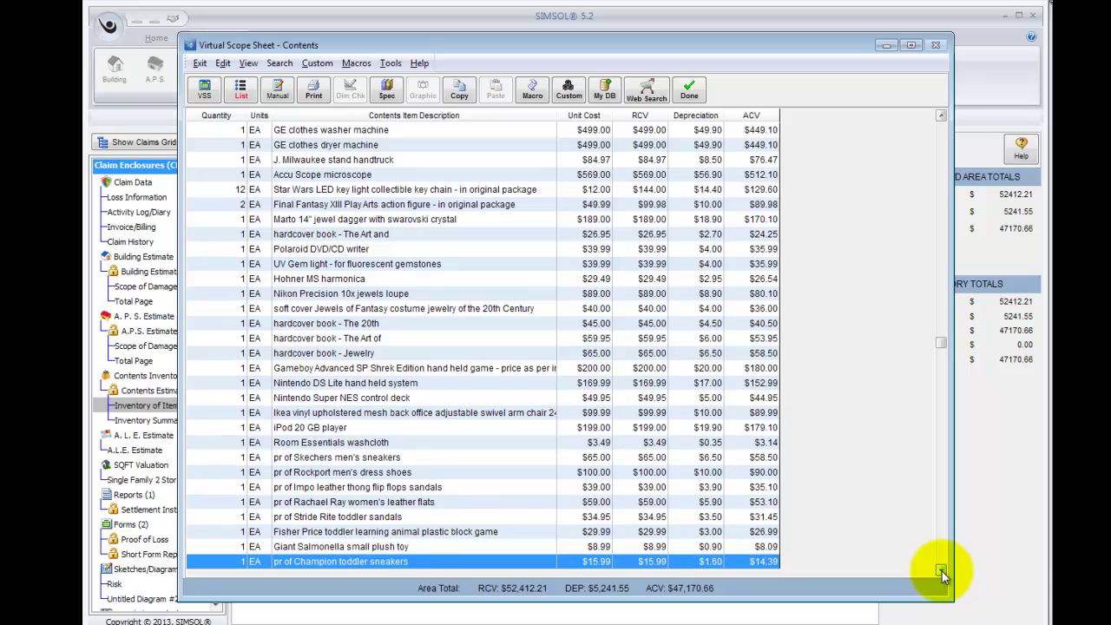
{"action": "double_click", "coordinate": [380, 563]}
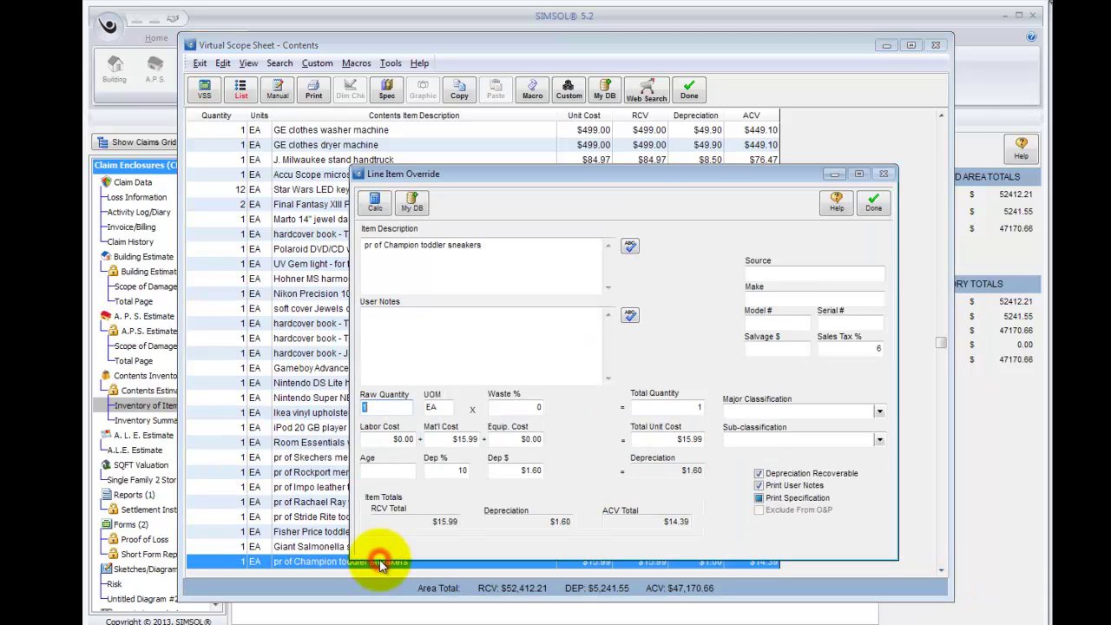
{"action": "left_click_drag", "start_coordinate": [625, 179], "coordinate": [595, 154]}
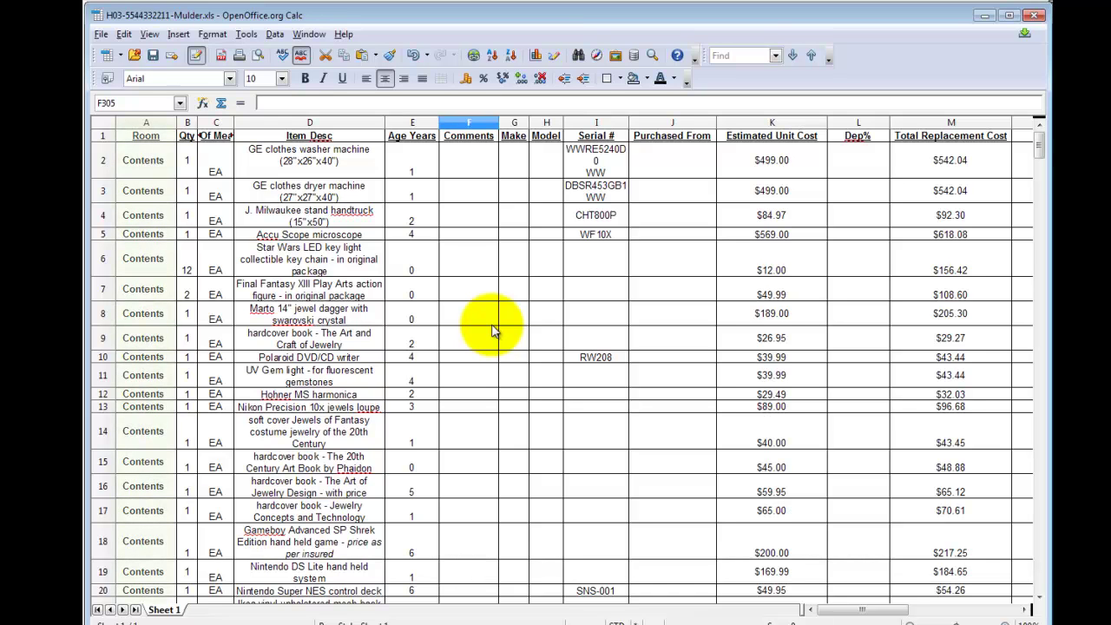
Step: Scroll the contents spreadsheet down to its last item in row 300
{"action": "scroll", "coordinate": [492, 338], "scroll_direction": "down", "scroll_amount": 2}
{"action": "scroll", "coordinate": [492, 338], "scroll_direction": "down", "scroll_amount": 12}
{"action": "scroll", "coordinate": [492, 337], "scroll_direction": "down", "scroll_amount": 17}
{"action": "scroll", "coordinate": [492, 337], "scroll_direction": "down", "scroll_amount": 19}
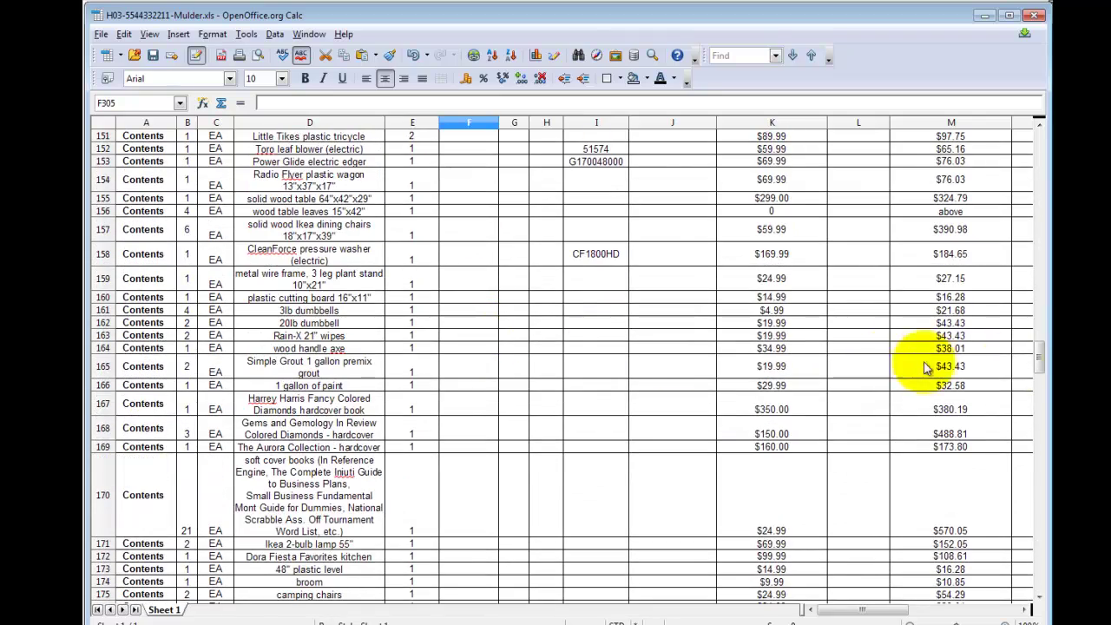
{"action": "left_click_drag", "start_coordinate": [1038, 367], "coordinate": [1039, 414]}
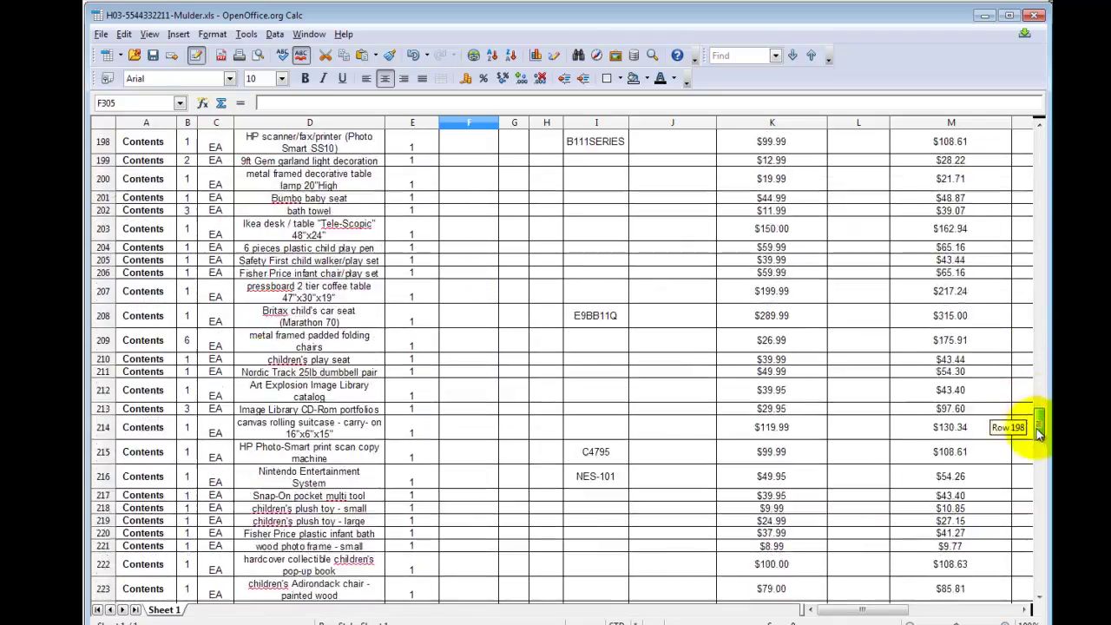
{"action": "left_click_drag", "start_coordinate": [1039, 437], "coordinate": [1035, 559]}
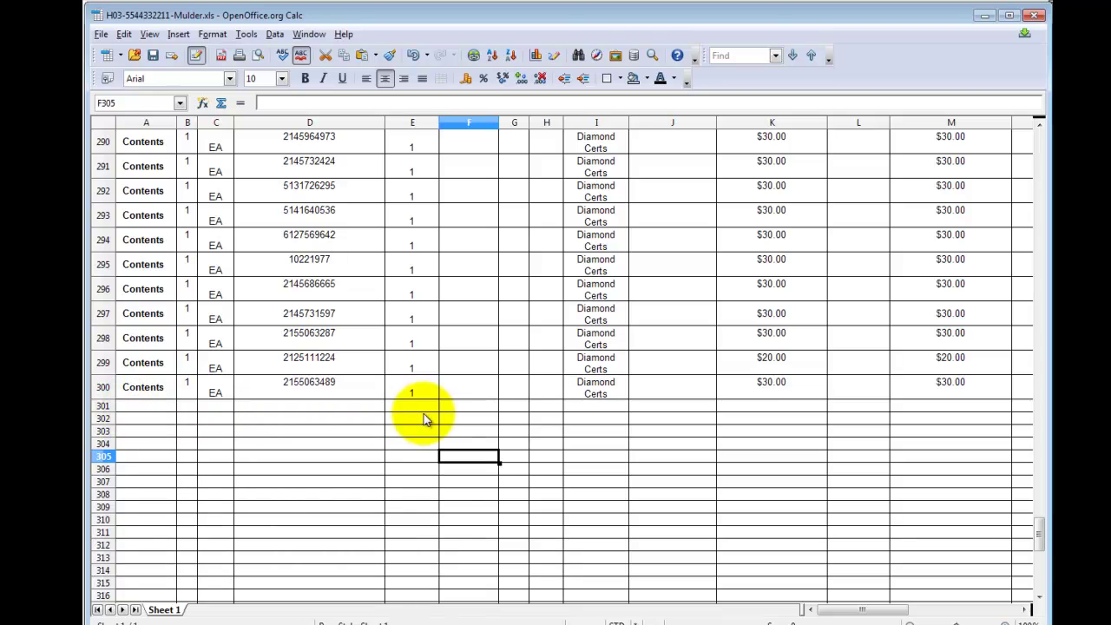